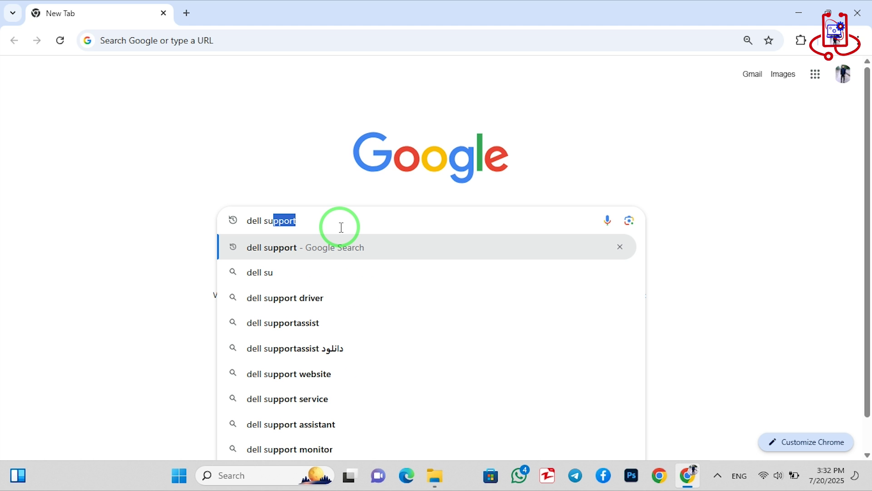
Search Google for "dell support" and open the Support Home | Dell US result.
{"action": "type", "text": "ppo"}
{"action": "type", "text": "rt"}
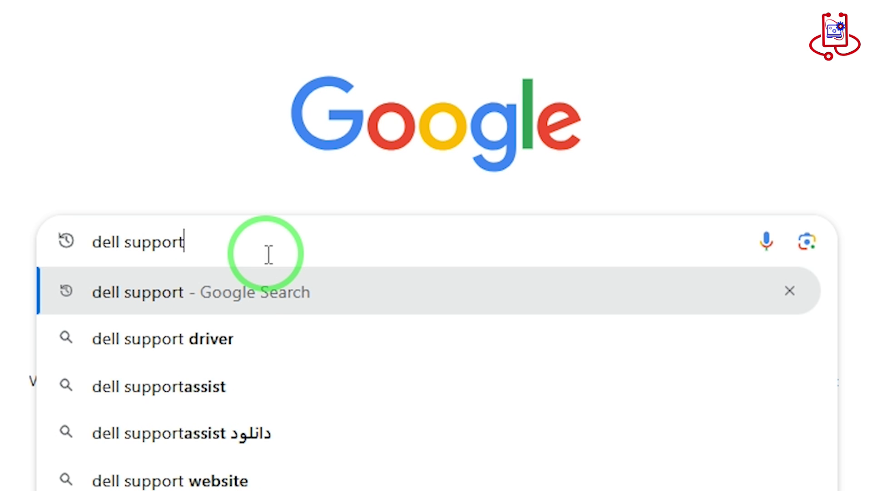
{"action": "key", "text": "Return"}
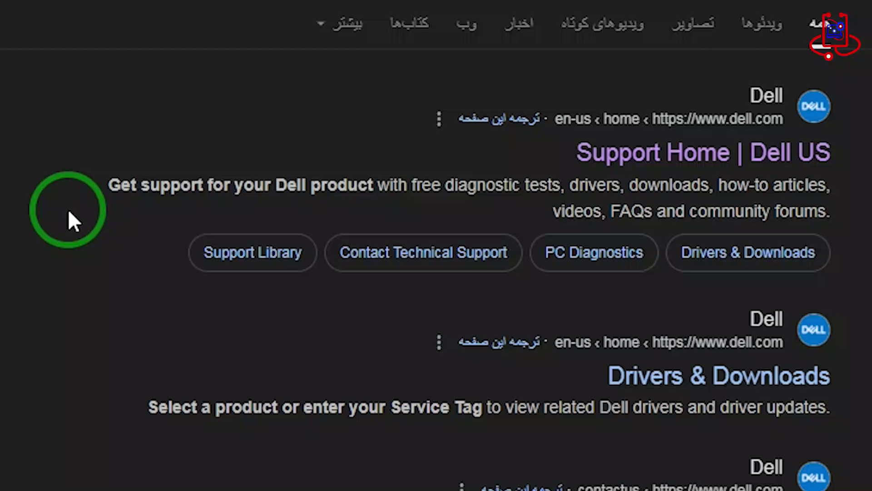
{"action": "left_click", "coordinate": [719, 159]}
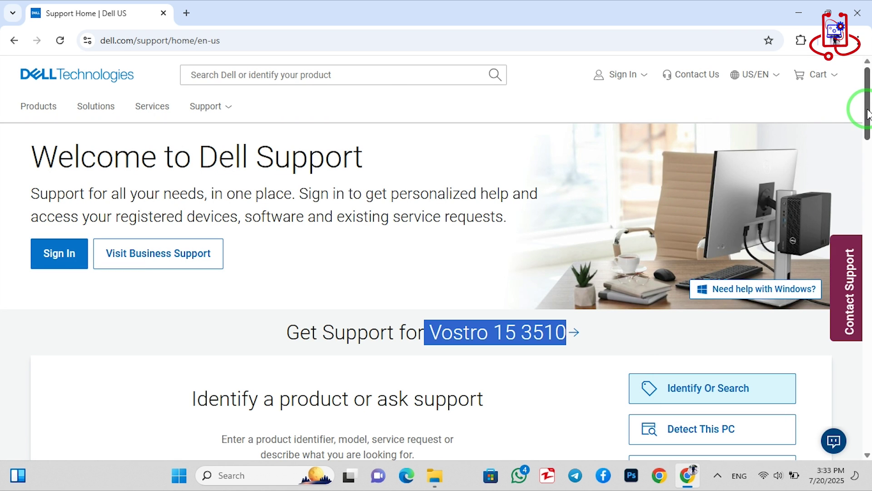
Look up the product "Vostro 15 3510" in Dell's product identification search and open its support page.
{"action": "left_click_drag", "start_coordinate": [868, 109], "coordinate": [863, 160]}
{"action": "left_click", "coordinate": [272, 221]}
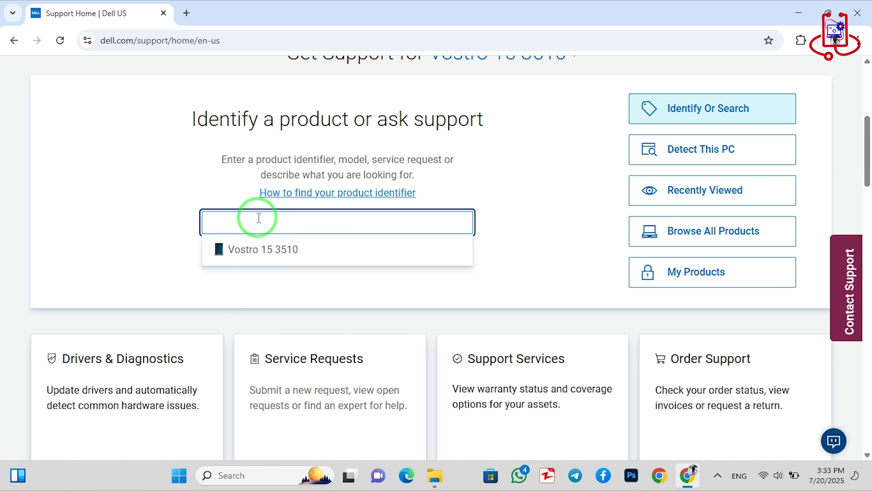
{"action": "type", "text": "v"}
{"action": "type", "text": "o"}
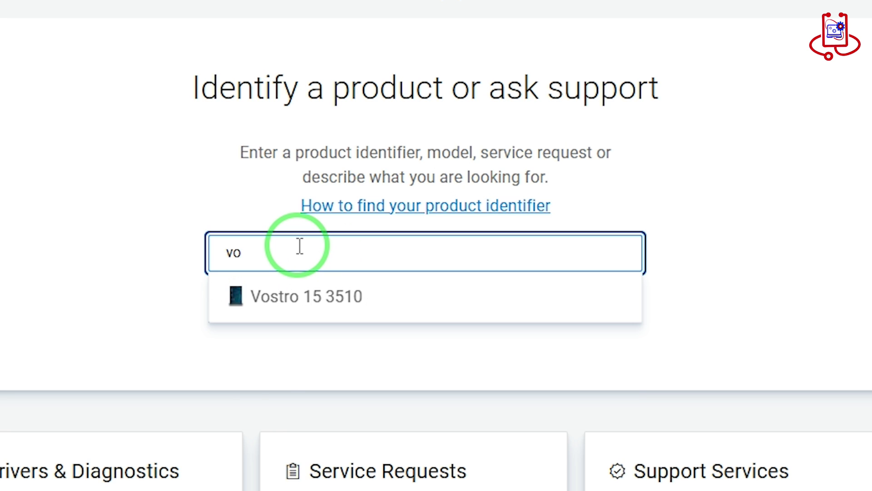
{"action": "type", "text": "stro 15 3510"}
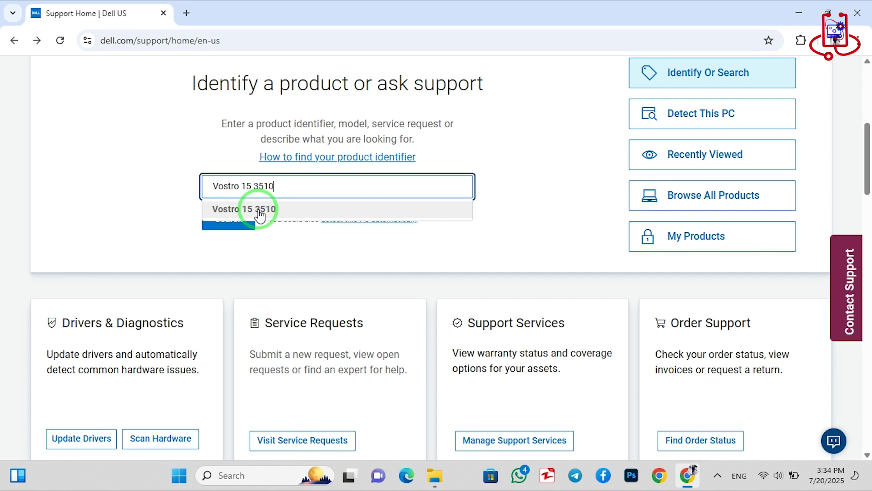
{"action": "left_click", "coordinate": [258, 210]}
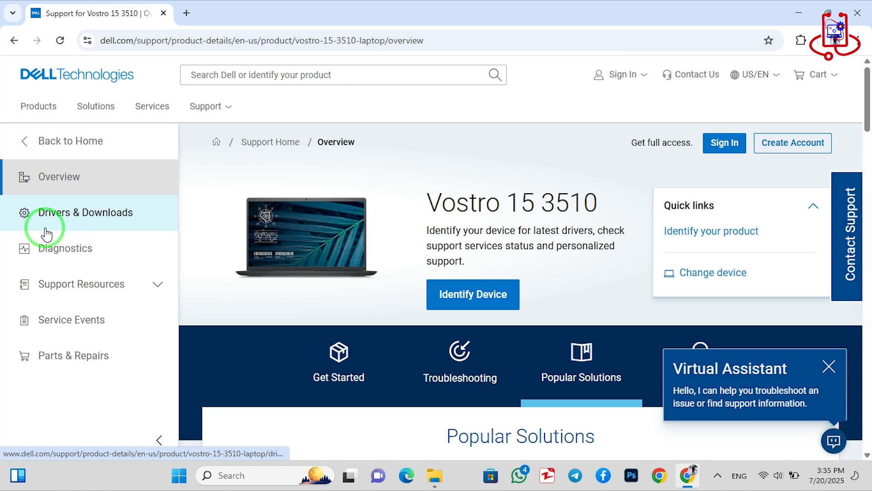
Go to Drivers & Downloads for the Vostro 15 3510 and show the list for finding specific drivers.
{"action": "left_click", "coordinate": [75, 222]}
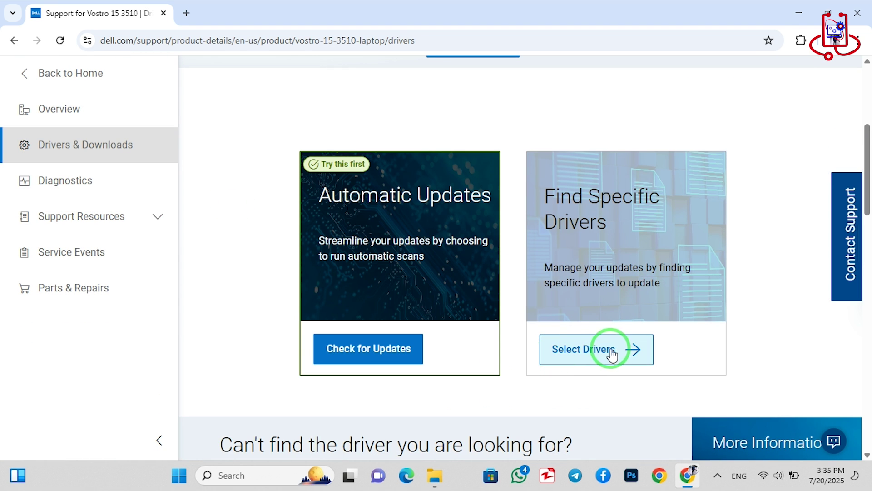
{"action": "left_click_drag", "start_coordinate": [568, 197], "coordinate": [562, 217]}
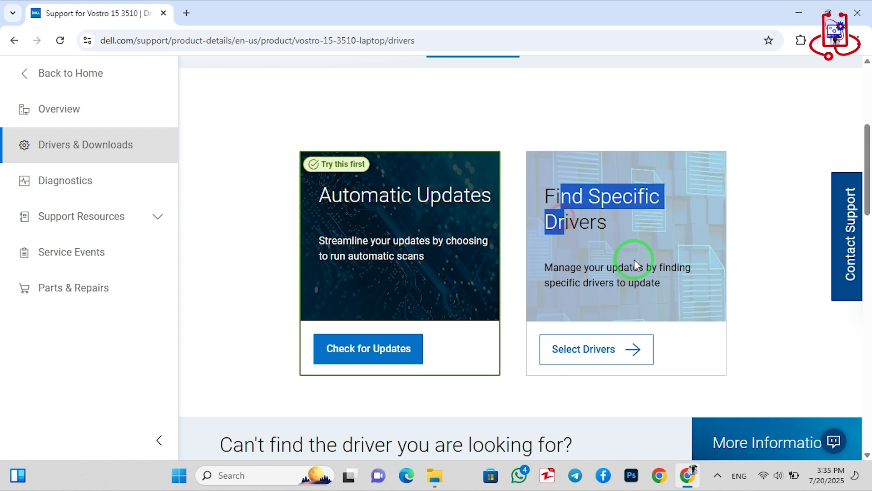
{"action": "left_click", "coordinate": [599, 348]}
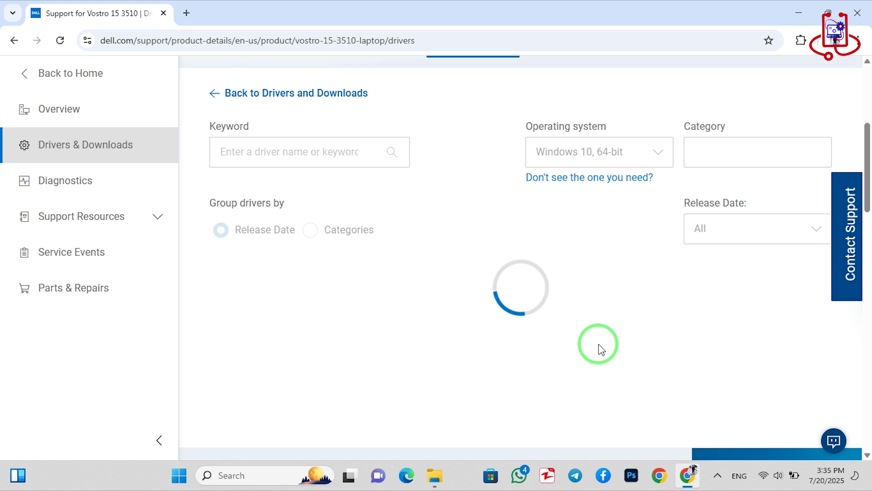
Select the Intel Rapid Storage Technology Driver in the driver list for download and view its details page.
{"action": "scroll", "coordinate": [858, 237], "scroll_direction": "down", "scroll_amount": 6}
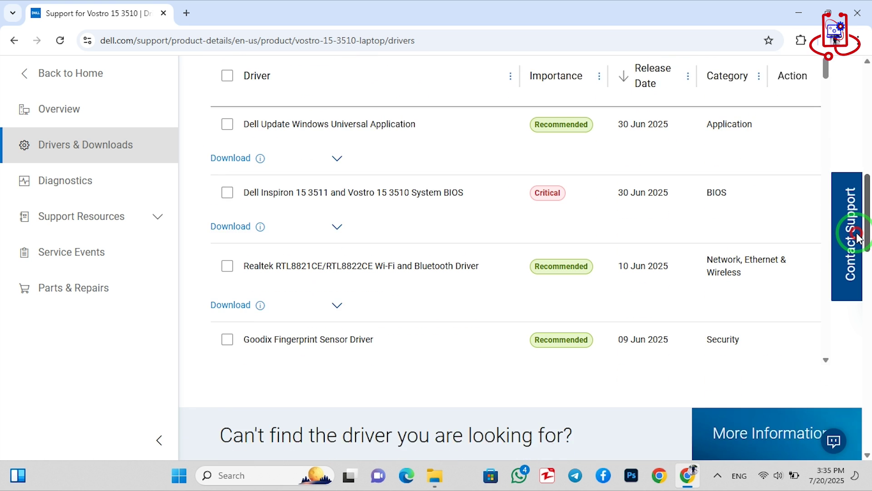
{"action": "scroll", "coordinate": [858, 237], "scroll_direction": "down", "scroll_amount": 1}
{"action": "scroll", "coordinate": [858, 236], "scroll_direction": "up", "scroll_amount": 1}
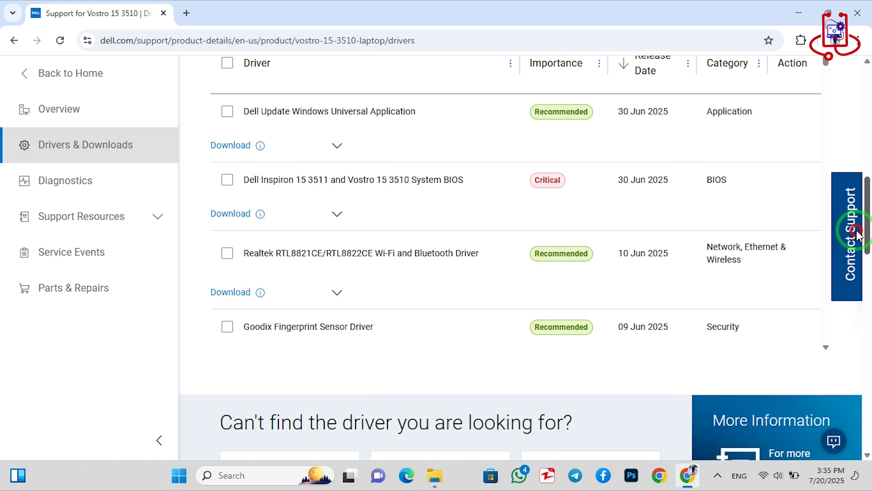
{"action": "left_click", "coordinate": [827, 347]}
{"action": "left_click_drag", "start_coordinate": [828, 350], "coordinate": [826, 347]}
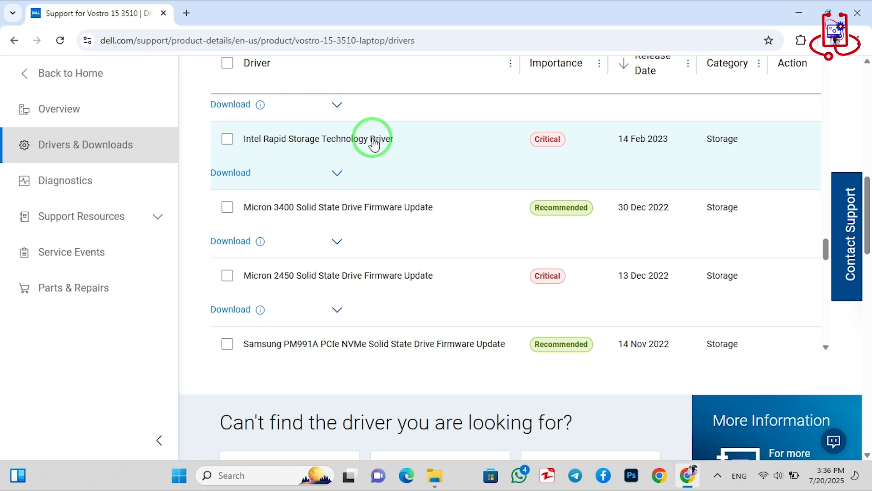
{"action": "left_click", "coordinate": [228, 140]}
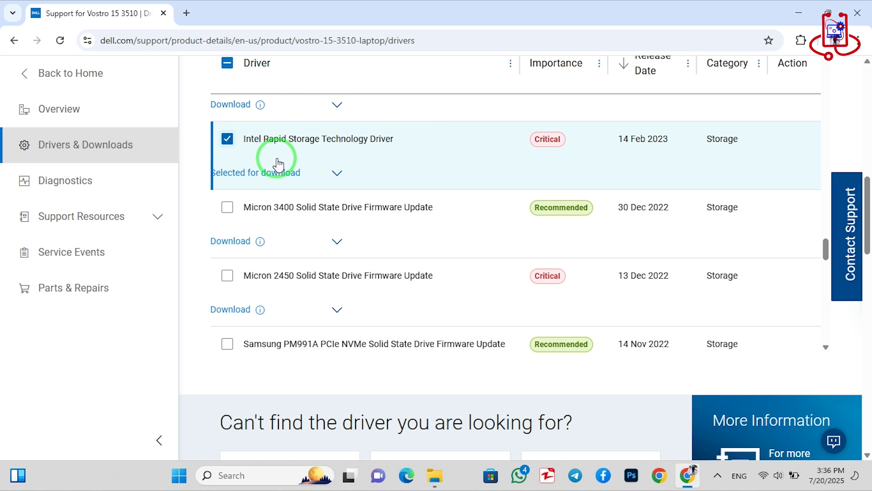
{"action": "left_click", "coordinate": [251, 175]}
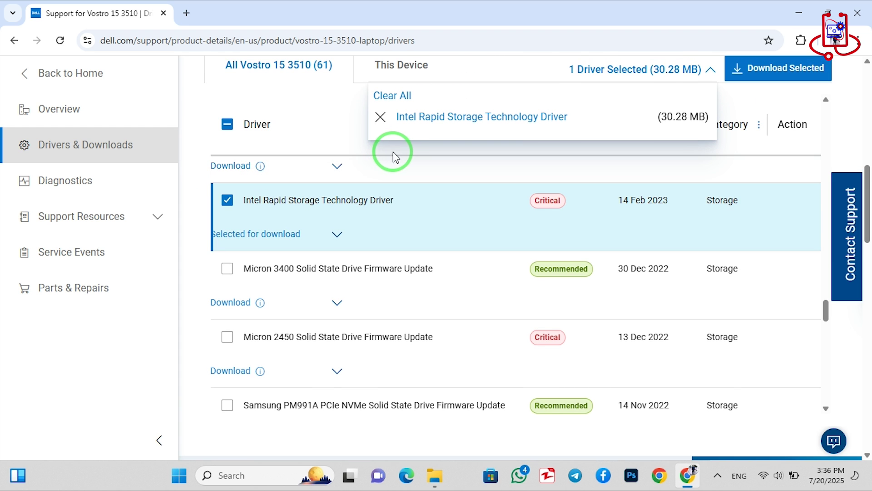
{"action": "left_click", "coordinate": [500, 119]}
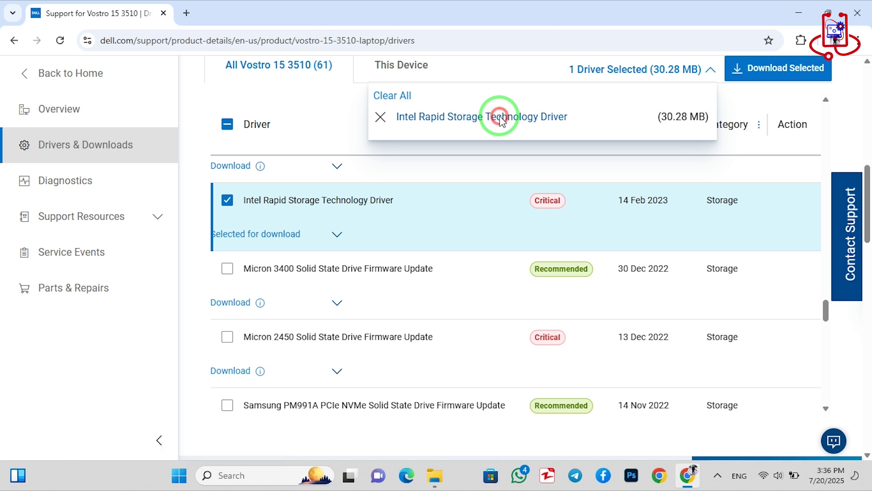
Download the Intel Rapid Storage Technology driver's Windows 64-bit update package, saving it in the Programs download category.
{"action": "scroll", "coordinate": [841, 222], "scroll_direction": "down", "scroll_amount": 7}
{"action": "left_click_drag", "start_coordinate": [841, 153], "coordinate": [841, 222]}
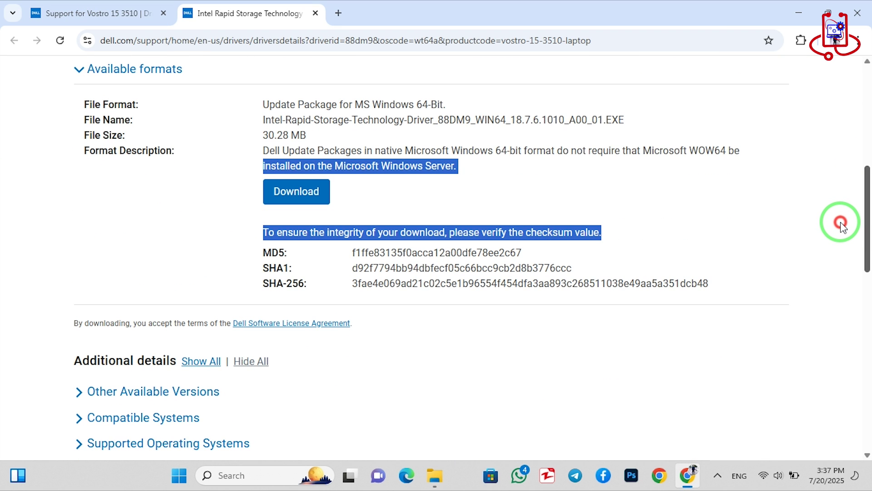
{"action": "scroll", "coordinate": [840, 221], "scroll_direction": "up", "scroll_amount": 2}
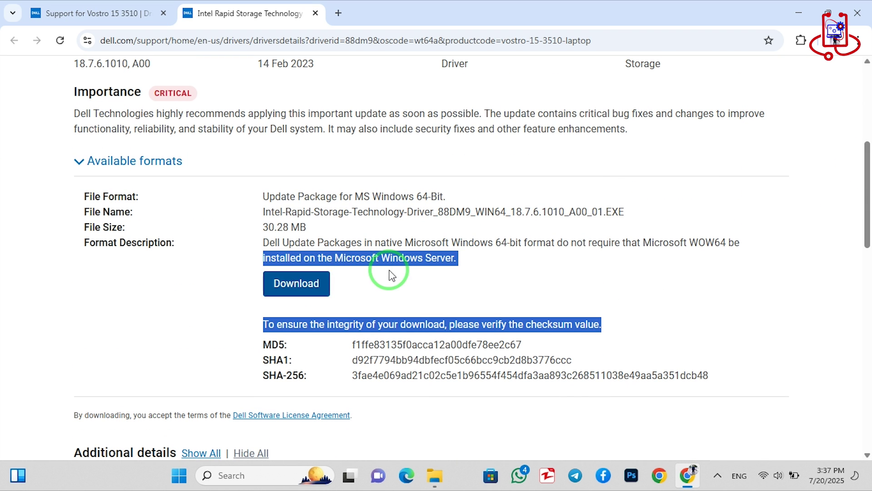
{"action": "left_click", "coordinate": [295, 287]}
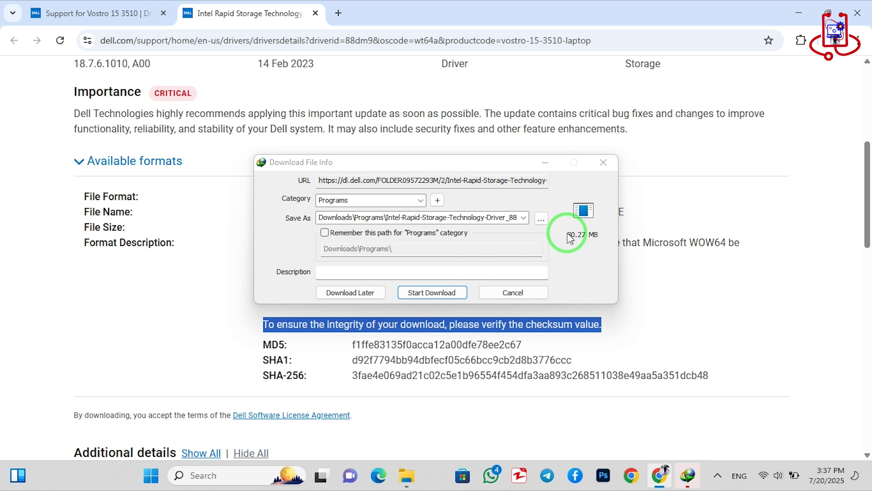
{"action": "left_click", "coordinate": [428, 293]}
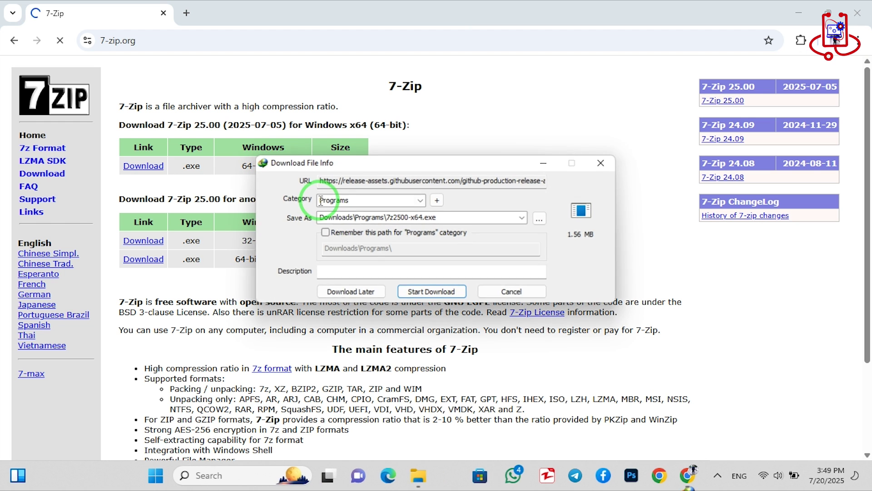
Download the 7-Zip installer 7z2500-x64.exe and install 7-Zip to C:\Program Files\7-Zip\ with permission to make changes.
{"action": "left_click", "coordinate": [440, 291]}
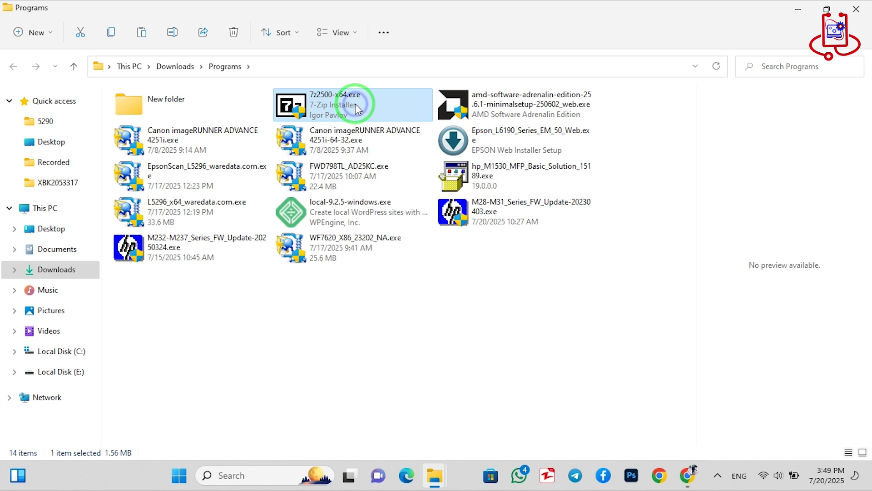
{"action": "right_click", "coordinate": [355, 103]}
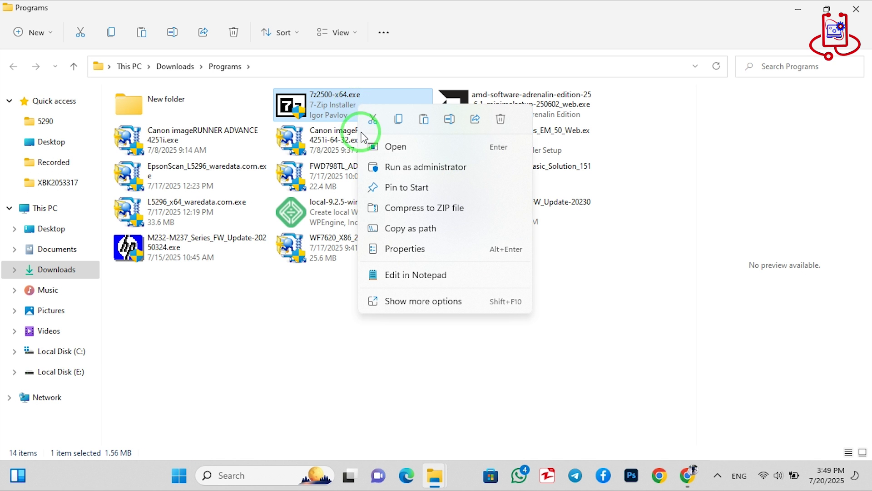
{"action": "left_click", "coordinate": [385, 152]}
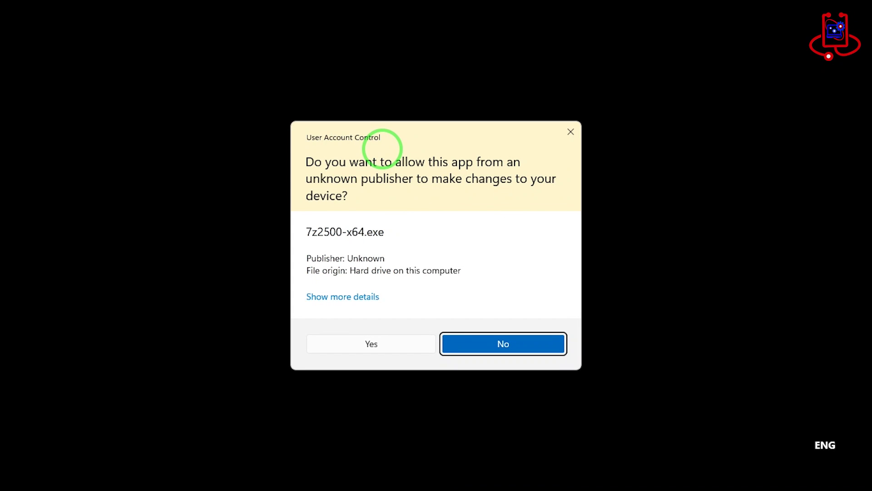
{"action": "left_click", "coordinate": [383, 344]}
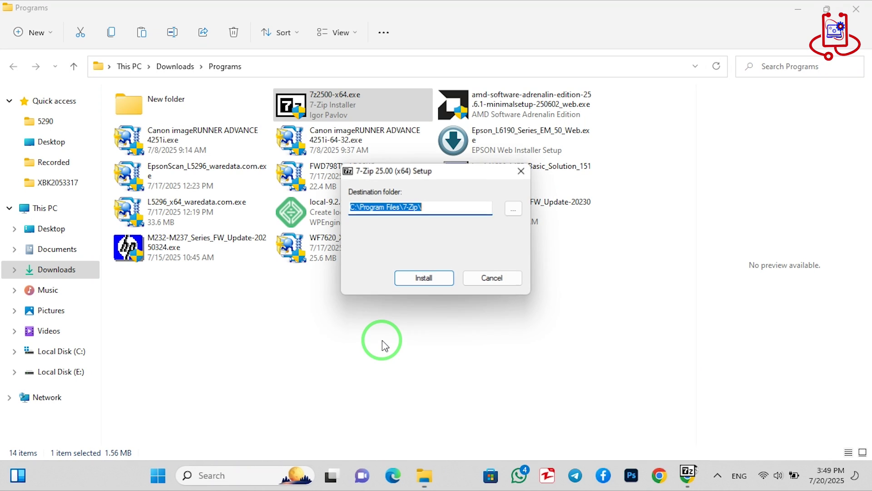
{"action": "left_click", "coordinate": [430, 279]}
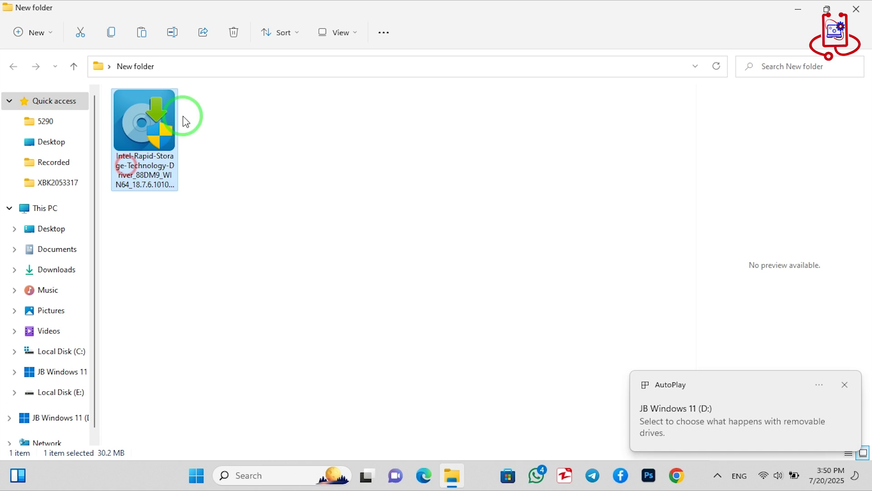
Extract the Intel Rapid Storage Technology driver package with 7-Zip into a folder of the same name.
{"action": "right_click", "coordinate": [142, 116]}
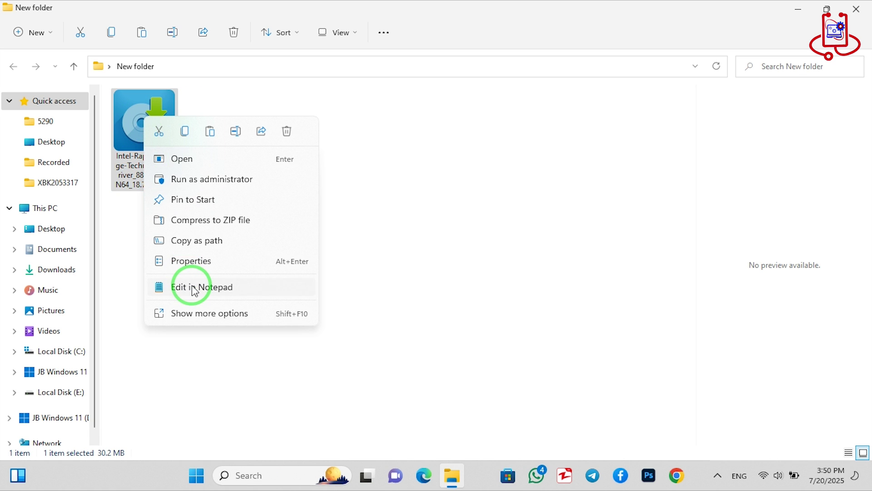
{"action": "left_click", "coordinate": [199, 313]}
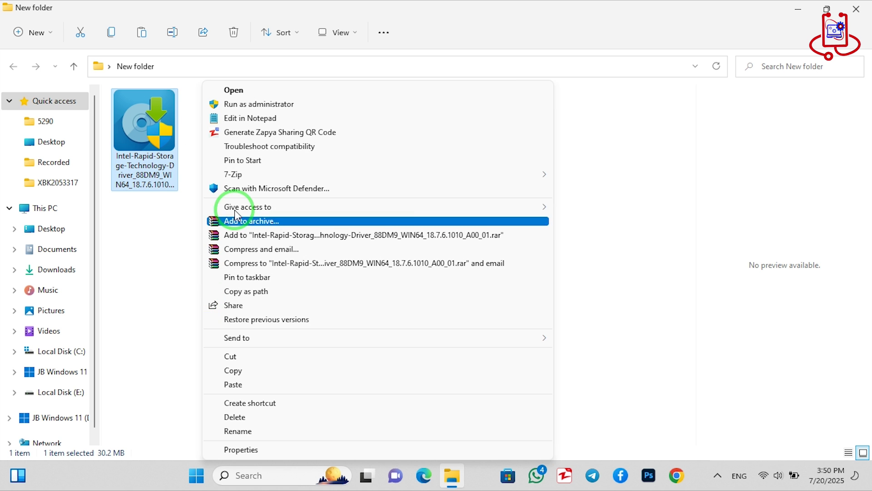
{"action": "mouse_move", "coordinate": [229, 176]}
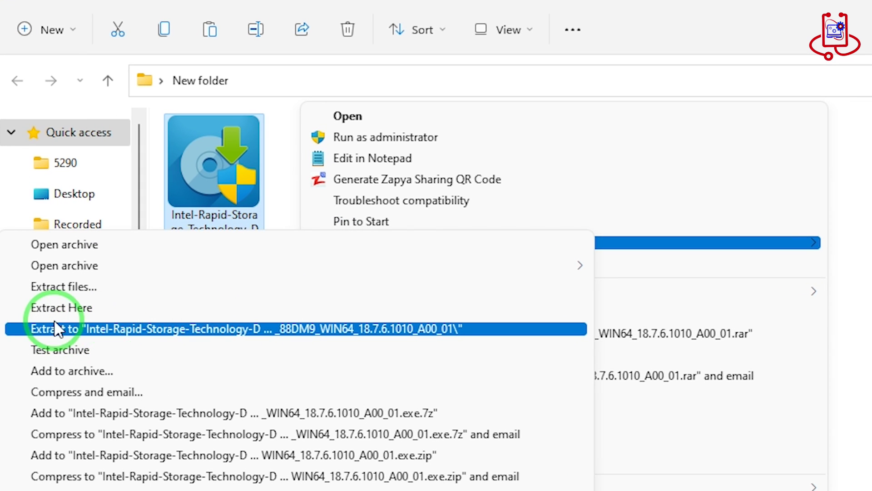
{"action": "left_click", "coordinate": [83, 335]}
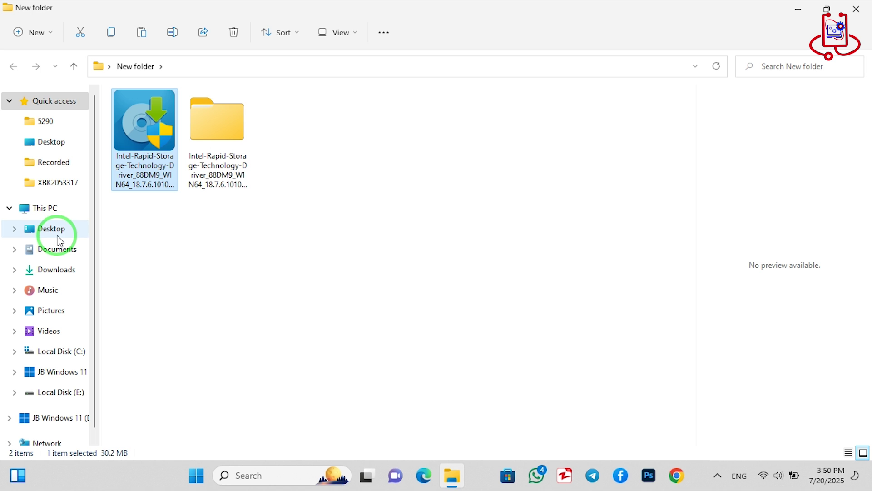
Copy the extracted Intel Rapid Storage Technology driver folder to the root of the JB Windows 11 (D:) drive.
{"action": "left_click", "coordinate": [221, 132]}
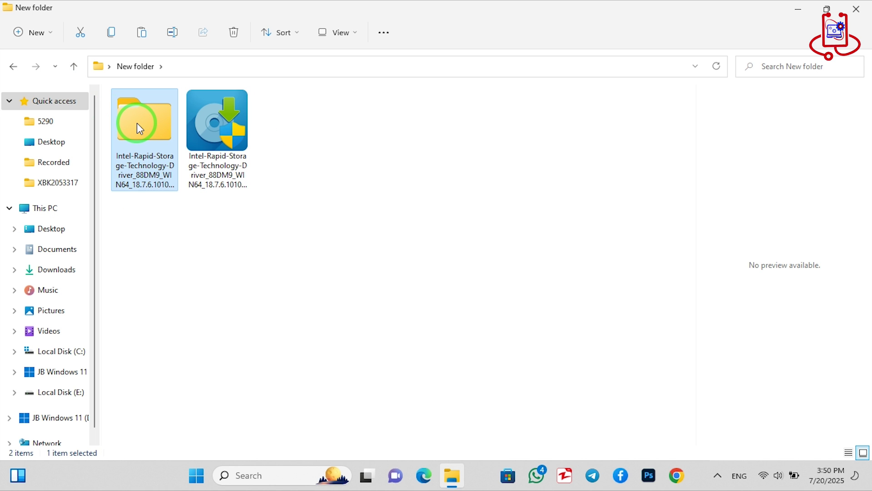
{"action": "right_click", "coordinate": [137, 126]}
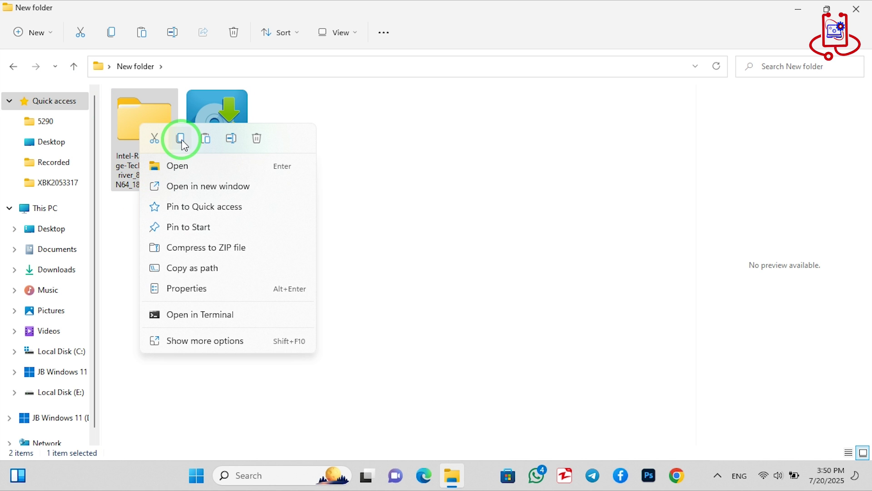
{"action": "left_click", "coordinate": [181, 139]}
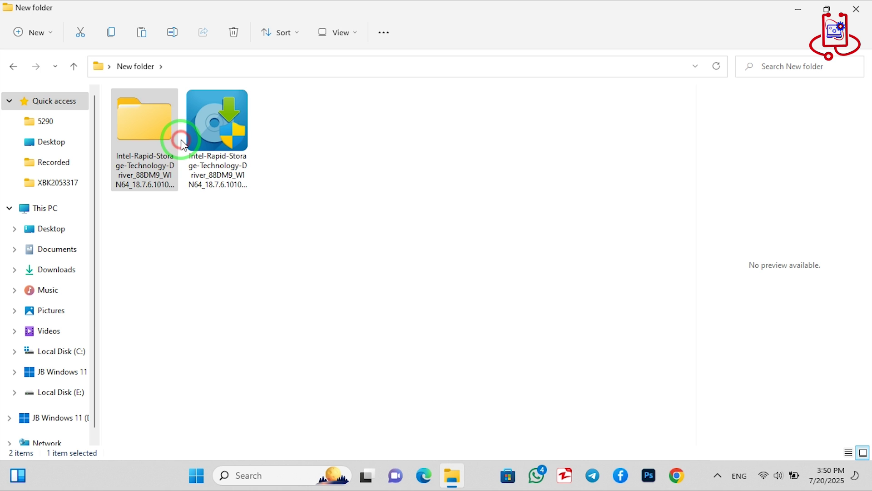
{"action": "left_click", "coordinate": [78, 373]}
{"action": "right_click", "coordinate": [291, 319]}
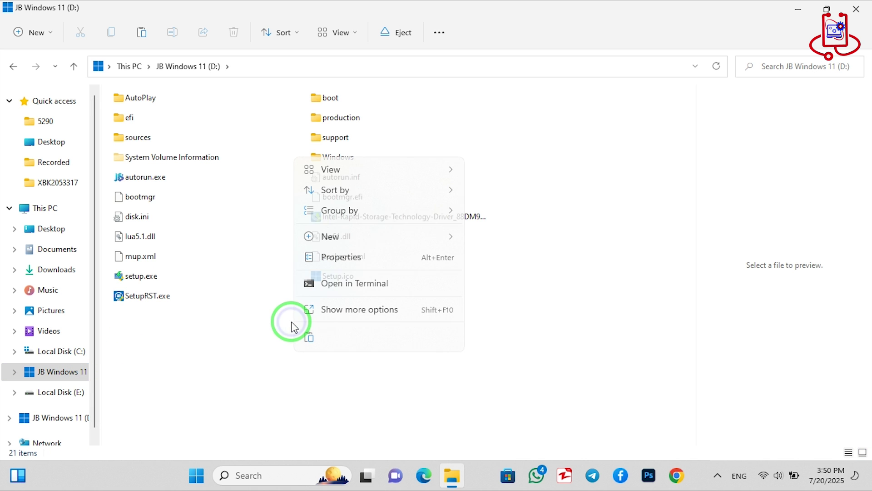
{"action": "left_click", "coordinate": [309, 337]}
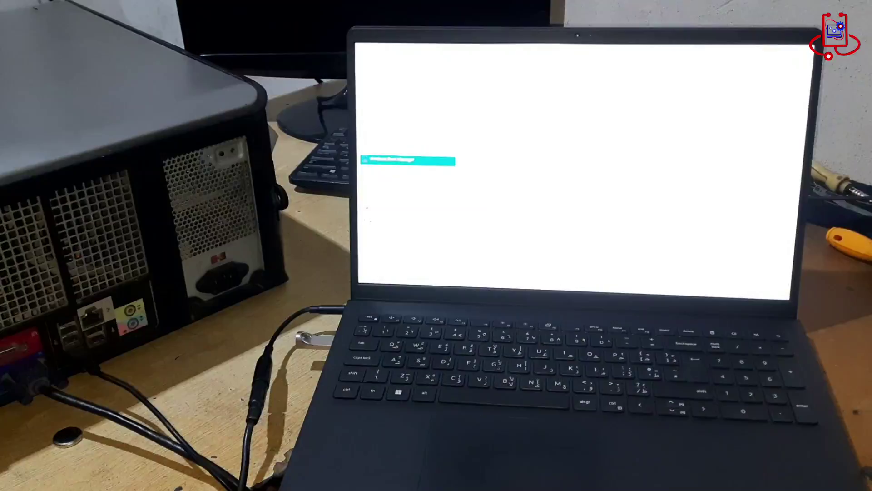
{"action": "left_click", "coordinate": [200, 337]}
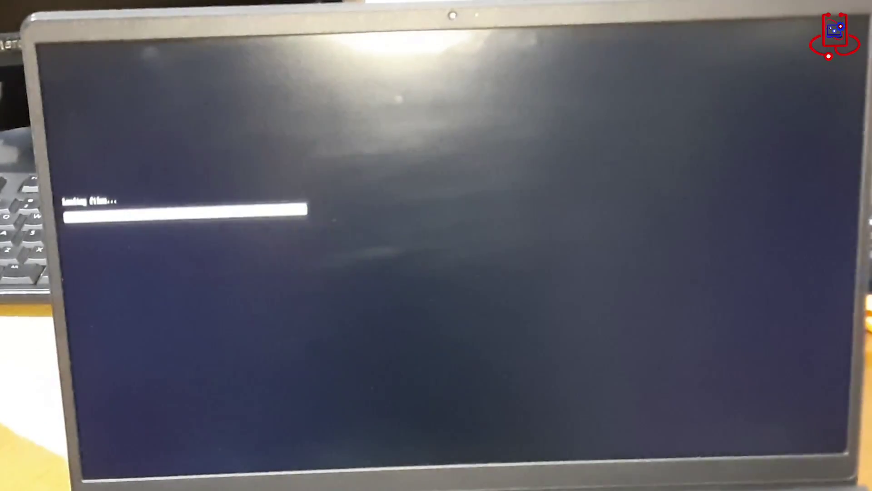
In Windows Setup, proceed to the installation drive selection and start browsing for a storage driver to load.
{"action": "left_click", "coordinate": [648, 371]}
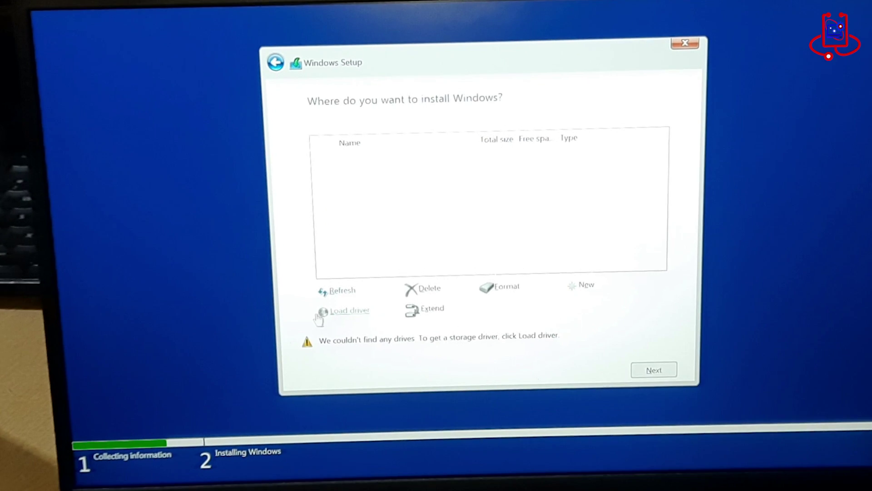
{"action": "left_click", "coordinate": [344, 297]}
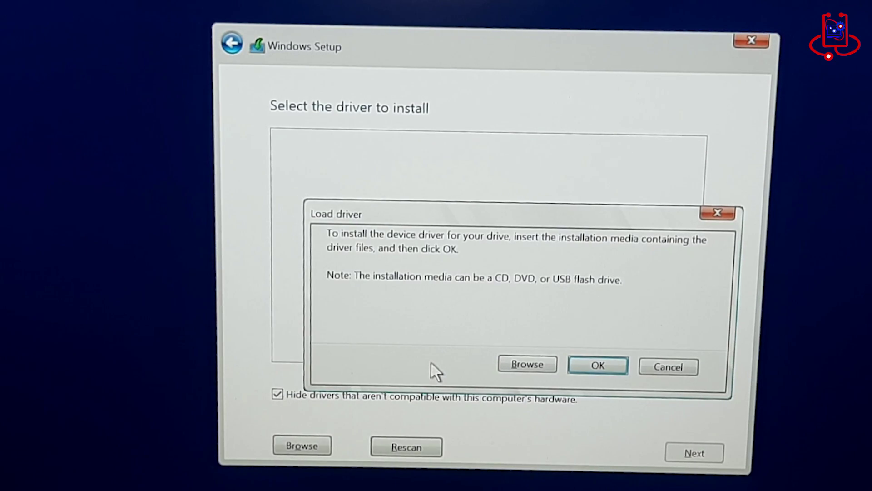
{"action": "left_click", "coordinate": [518, 359]}
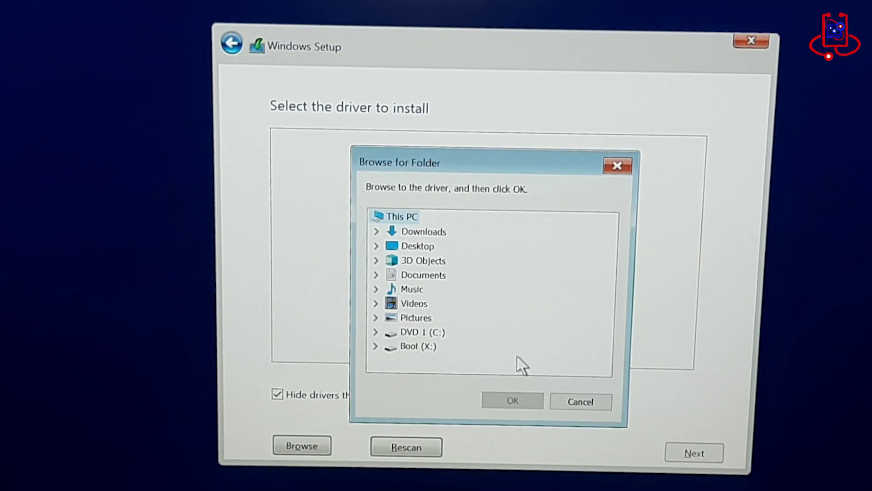
Expand the Intel Rapid Storage Technology driver folder on DVD 1 (C:) through production to Windows10-x64.
{"action": "left_click", "coordinate": [418, 333]}
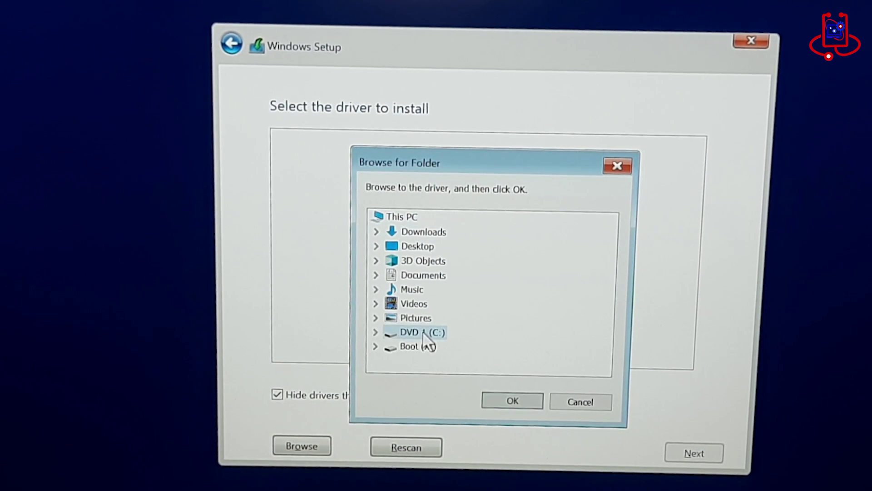
{"action": "left_click", "coordinate": [375, 332]}
{"action": "left_click", "coordinate": [416, 275]}
{"action": "left_click", "coordinate": [383, 275]}
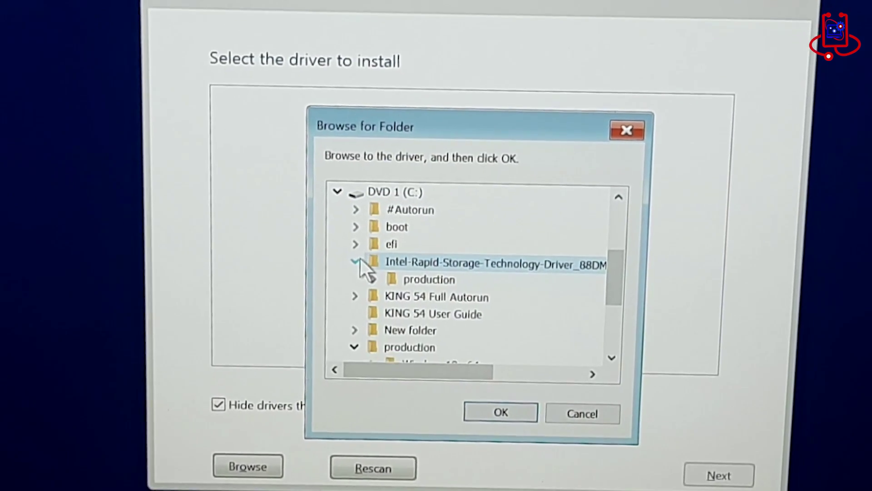
{"action": "double_click", "coordinate": [400, 276]}
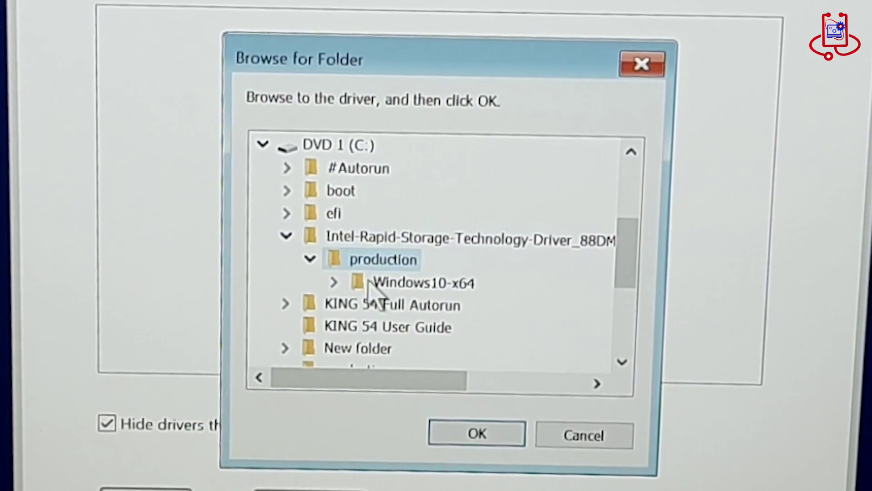
{"action": "double_click", "coordinate": [402, 282]}
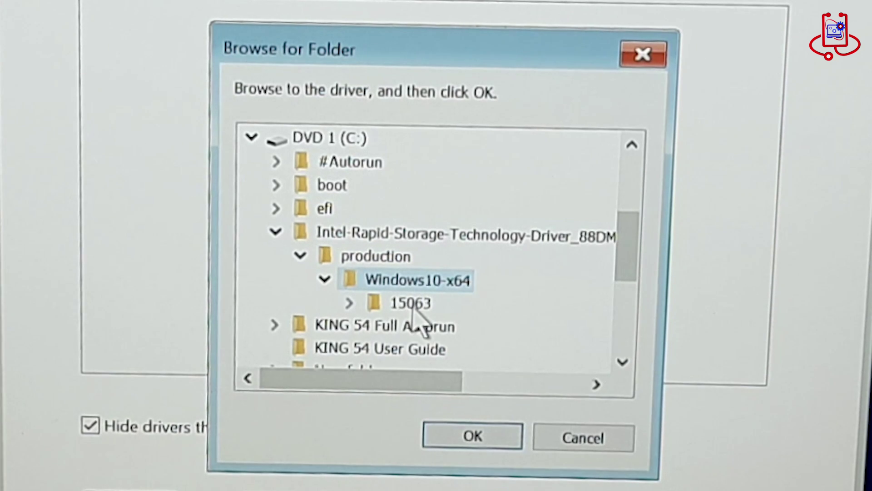
Choose the VMD folder under 15063\Drivers as the driver source and install the Intel RST VMD Controller 9A0B driver.
{"action": "double_click", "coordinate": [411, 305]}
{"action": "left_click_drag", "start_coordinate": [634, 259], "coordinate": [623, 296]}
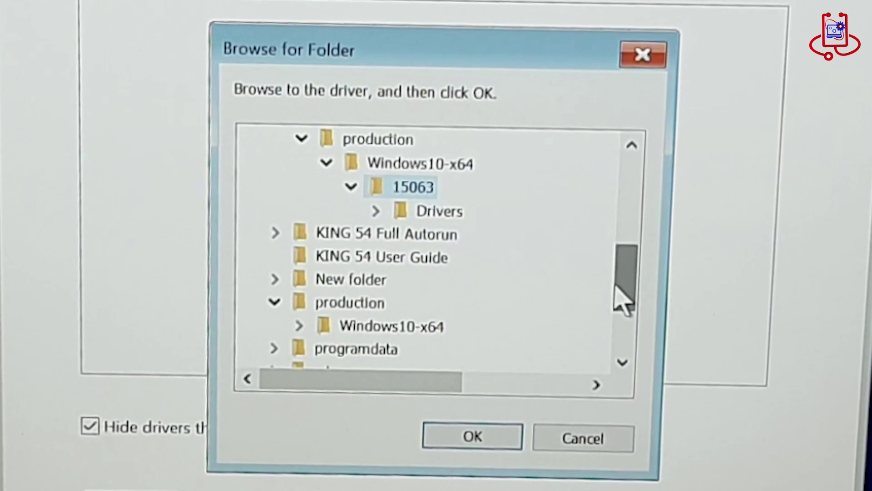
{"action": "double_click", "coordinate": [415, 212]}
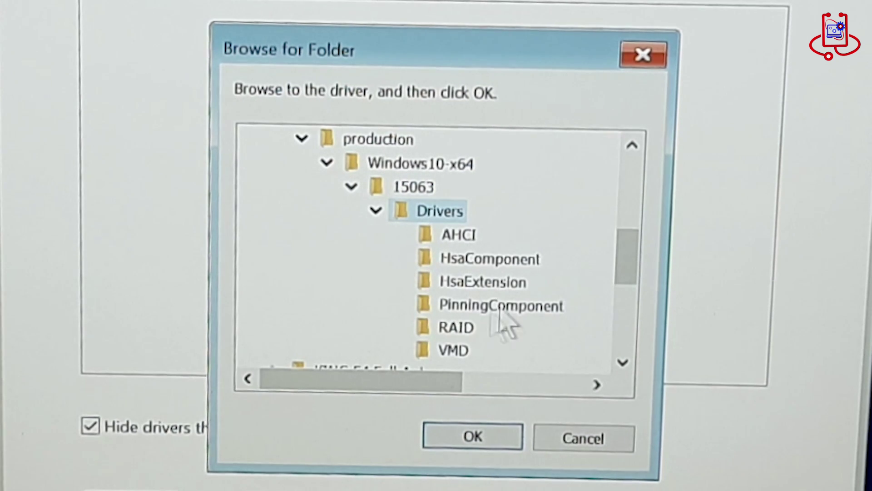
{"action": "left_click", "coordinate": [453, 351]}
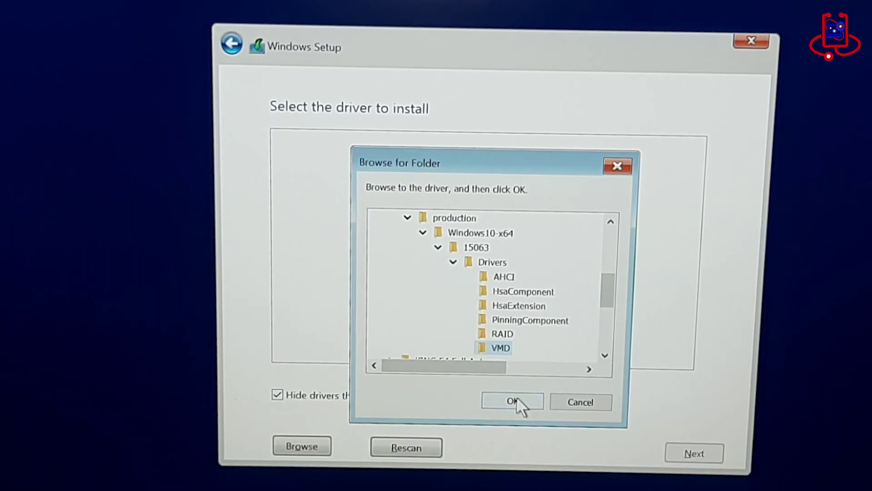
{"action": "left_click", "coordinate": [475, 436]}
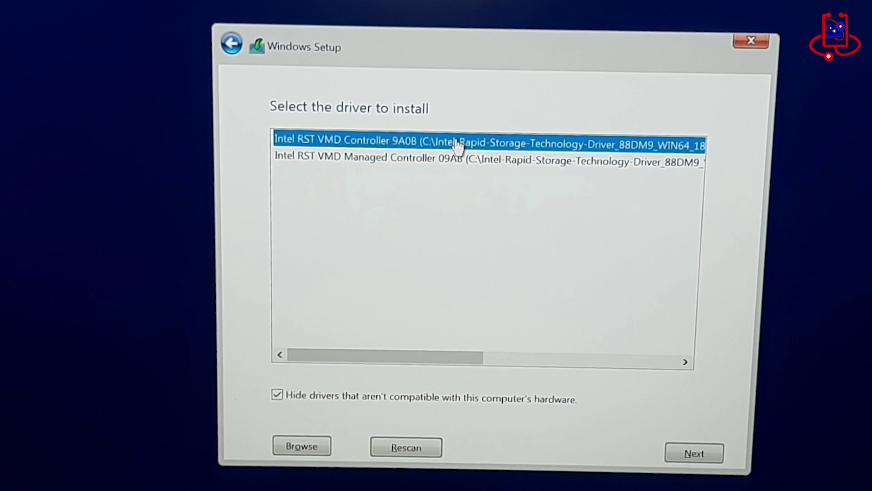
{"action": "left_click", "coordinate": [698, 453]}
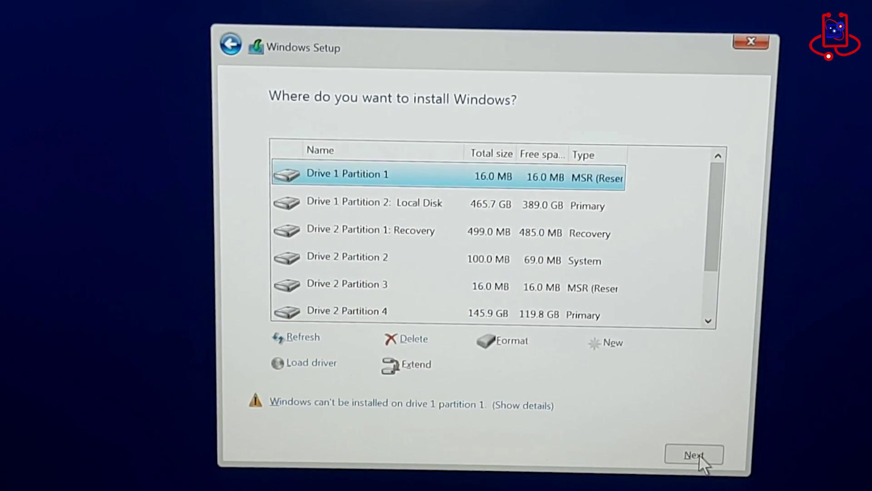
{"action": "left_click", "coordinate": [695, 454]}
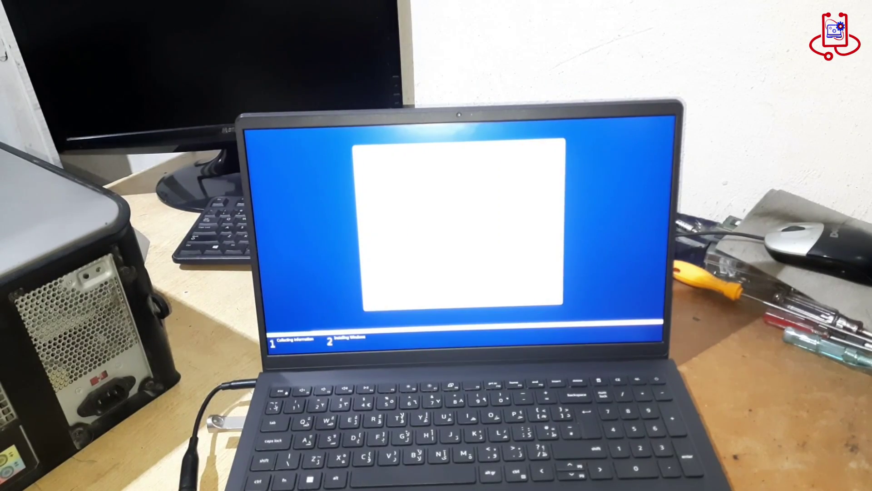